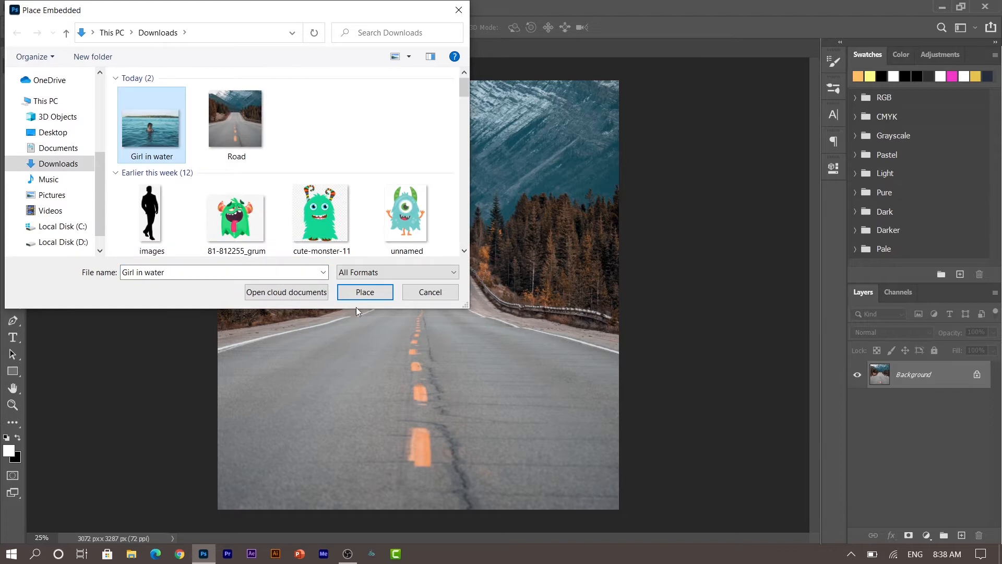
Step: Place the Girl in water image as an embedded layer, scaled to 82.48%, covering the lower part of the road photo
{"action": "left_click", "coordinate": [360, 292]}
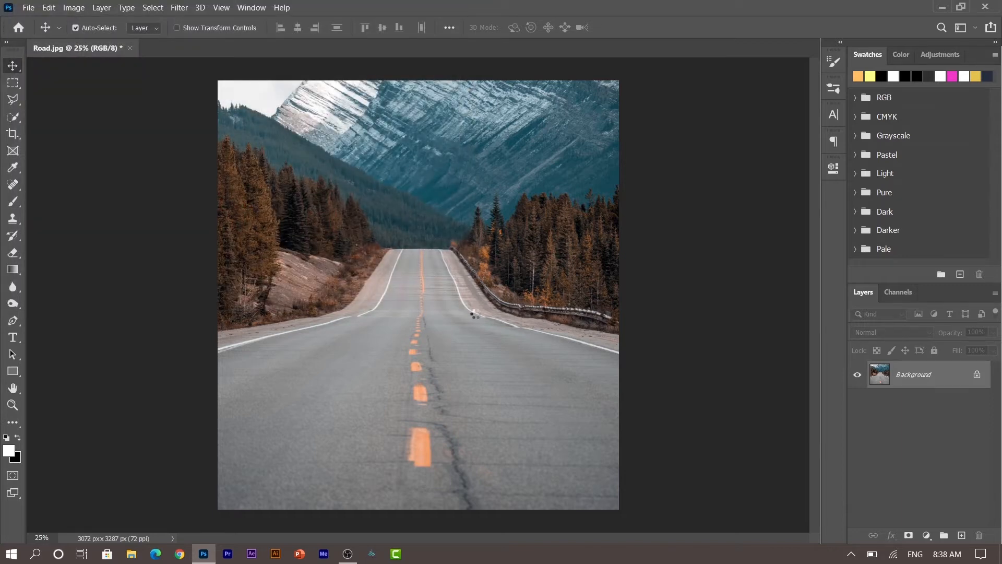
{"action": "left_click_drag", "start_coordinate": [626, 296], "coordinate": [678, 294]}
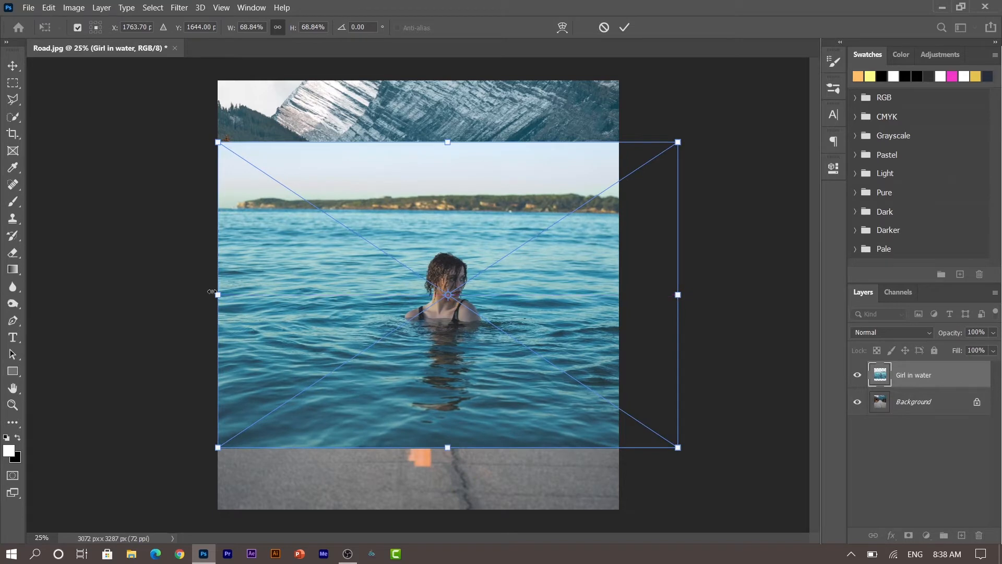
{"action": "left_click_drag", "start_coordinate": [204, 294], "coordinate": [141, 293]}
{"action": "left_click_drag", "start_coordinate": [446, 376], "coordinate": [441, 444]}
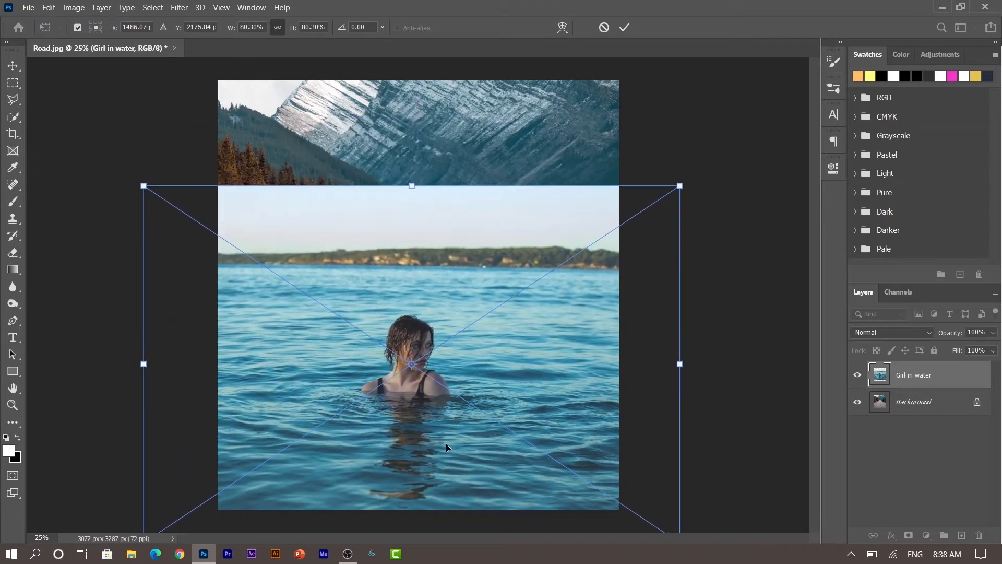
{"action": "left_click_drag", "start_coordinate": [688, 364], "coordinate": [702, 364]}
{"action": "left_click_drag", "start_coordinate": [607, 369], "coordinate": [607, 375]}
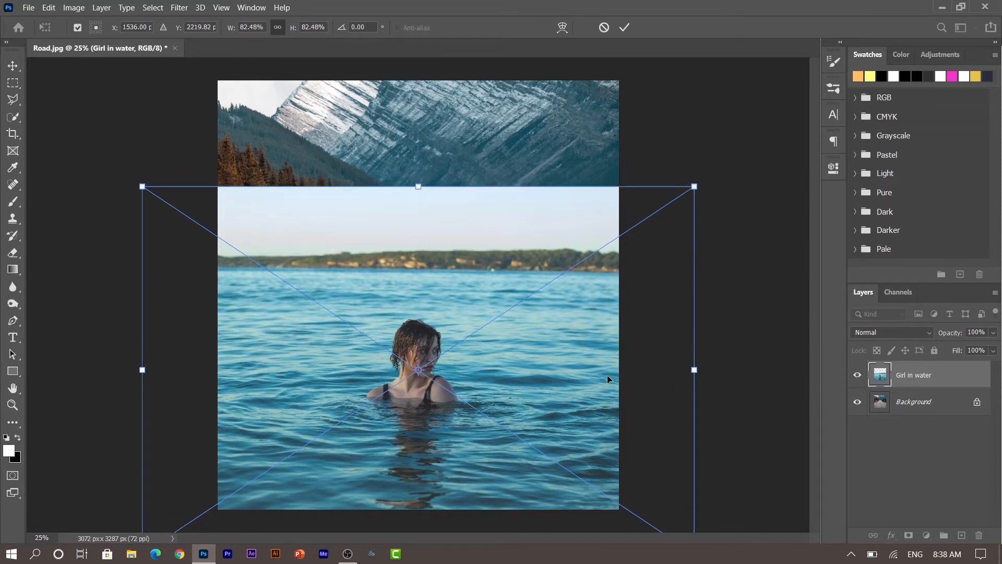
{"action": "key", "text": "Return"}
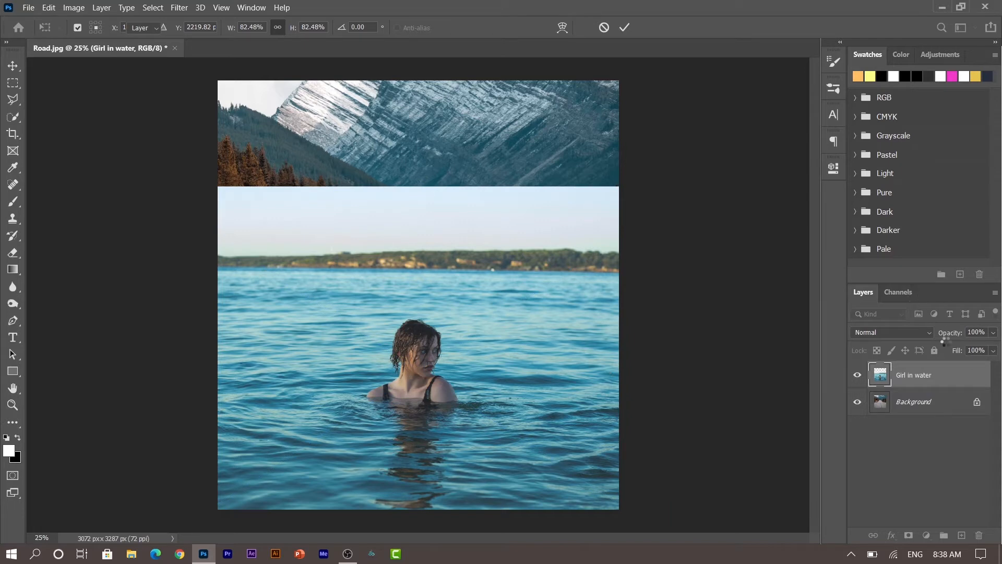
Step: Align the Girl in water layer's shoreline with the far end of the road at 48% opacity, then restore 100% opacity
{"action": "left_click_drag", "start_coordinate": [928, 336], "coordinate": [921, 336]}
{"action": "left_click_drag", "start_coordinate": [426, 371], "coordinate": [425, 373]}
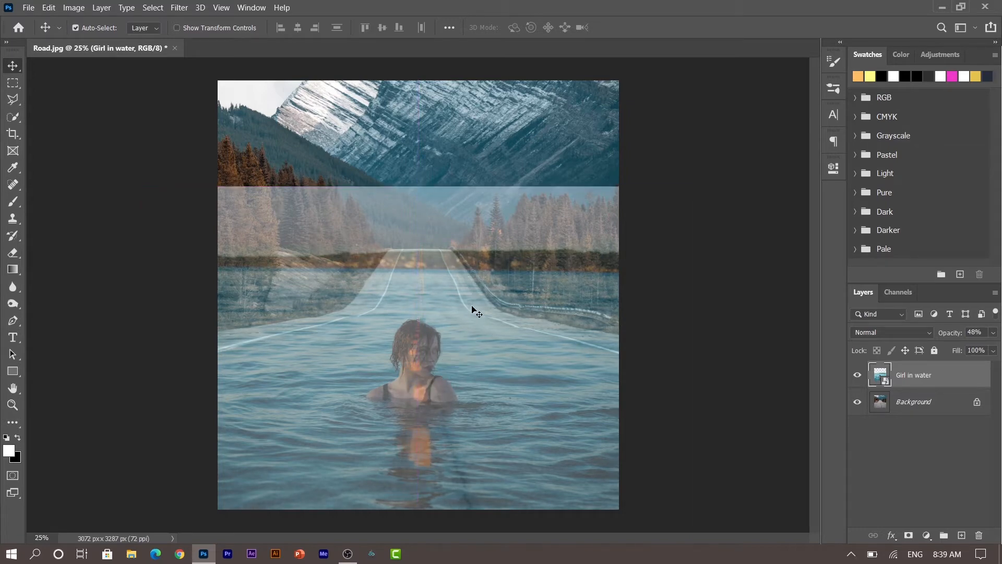
{"action": "left_click_drag", "start_coordinate": [424, 378], "coordinate": [426, 372]}
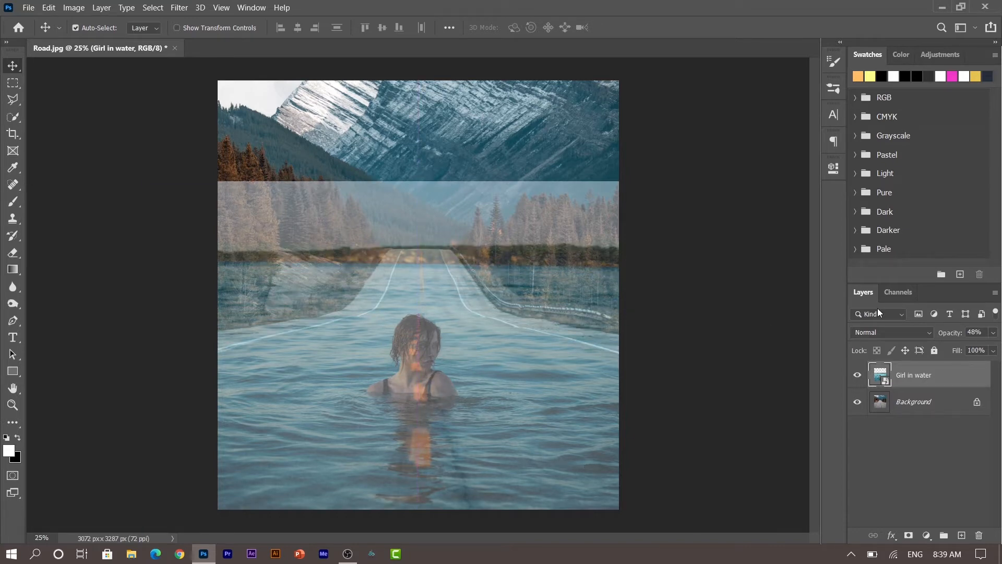
{"action": "left_click", "coordinate": [955, 335]}
{"action": "key", "text": "Return"}
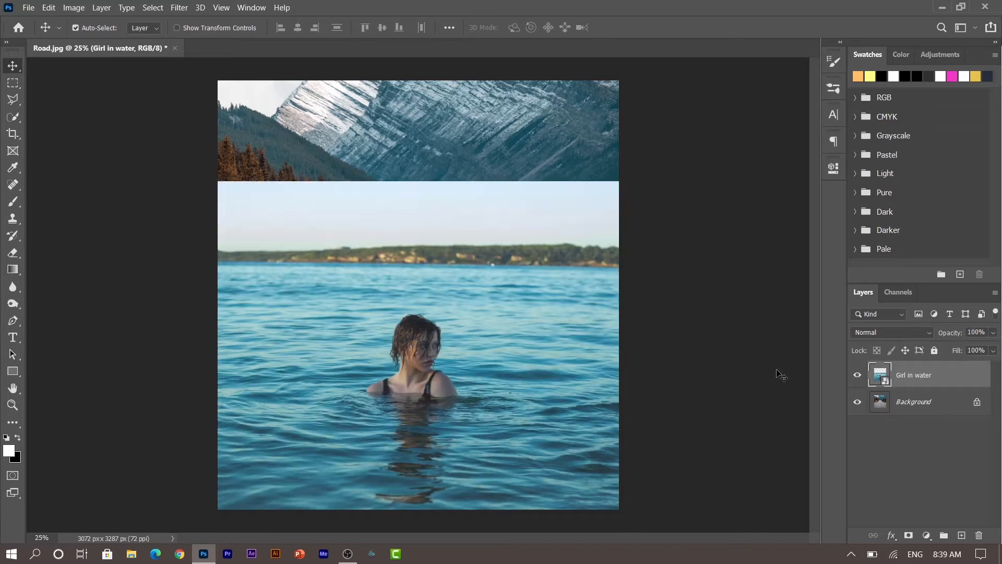
Step: Select the girl with Select Subject and turn the selection into a layer mask on the Girl in water layer
{"action": "left_click", "coordinate": [15, 117]}
{"action": "left_click", "coordinate": [391, 27]}
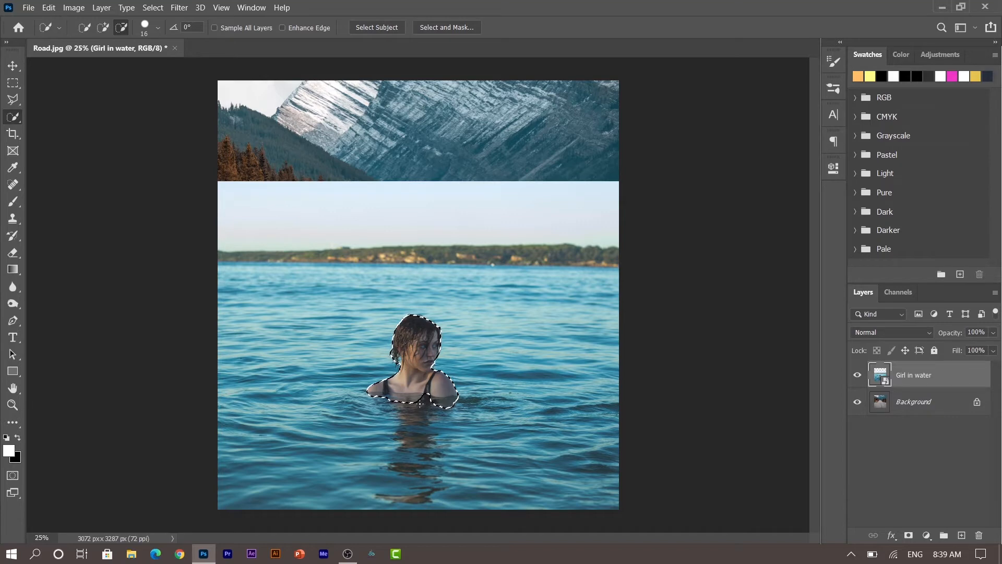
{"action": "left_click", "coordinate": [15, 66]}
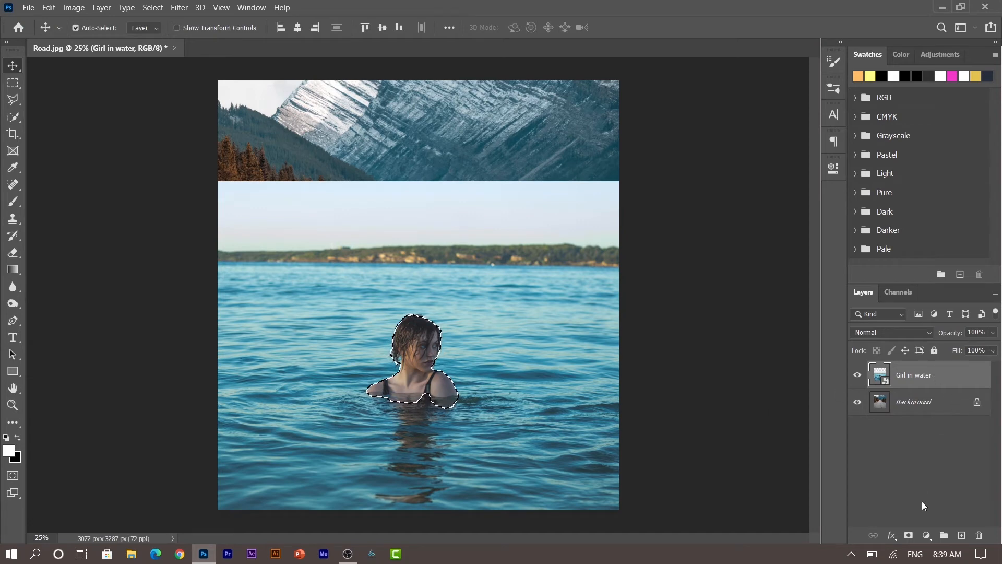
{"action": "left_click", "coordinate": [909, 535]}
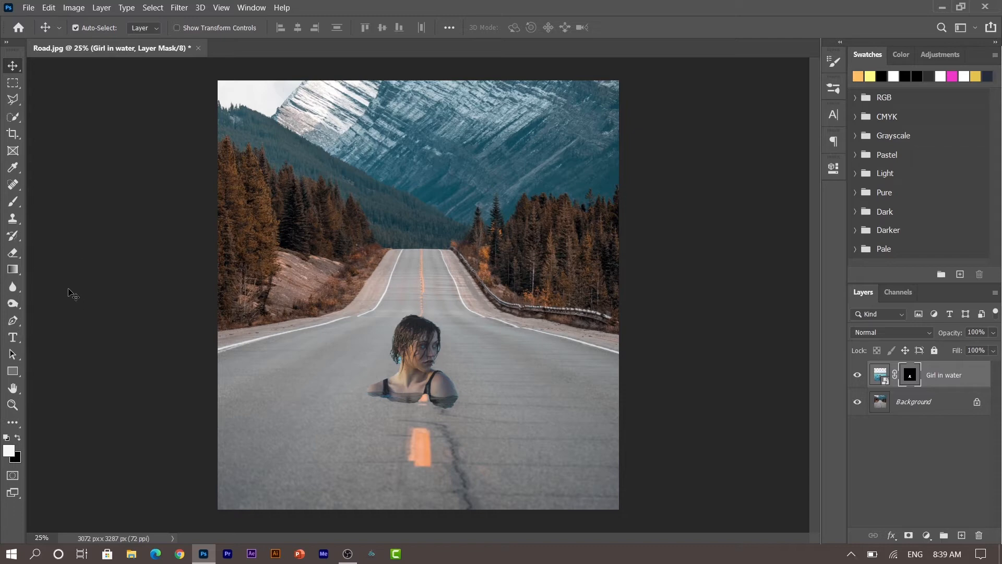
Step: Paint white on the Girl in water mask with a soft 600 px brush to reveal the water around the girl
{"action": "left_click", "coordinate": [14, 203]}
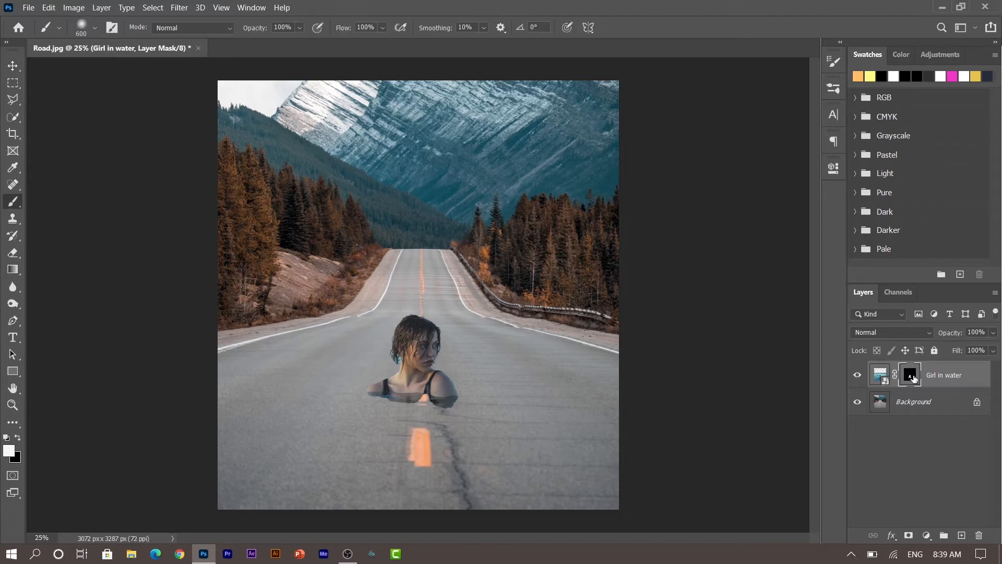
{"action": "left_click", "coordinate": [6, 439]}
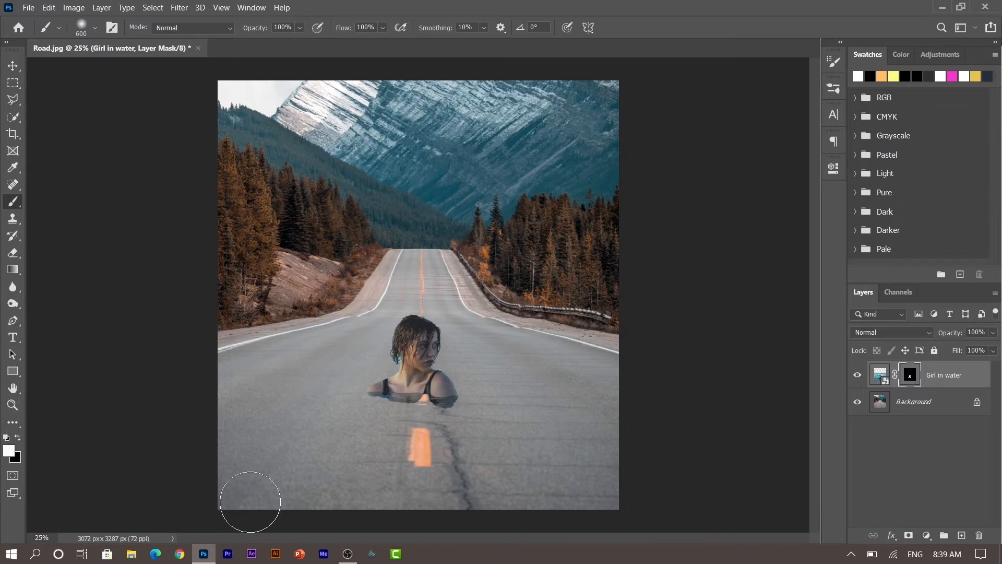
{"action": "mouse_move", "coordinate": [426, 417]}
{"action": "left_mouse_down"}
{"action": "mouse_move", "coordinate": [371, 400]}
{"action": "mouse_move", "coordinate": [370, 390]}
{"action": "mouse_move", "coordinate": [360, 403]}
{"action": "mouse_move", "coordinate": [372, 424]}
{"action": "mouse_move", "coordinate": [440, 426]}
{"action": "mouse_move", "coordinate": [468, 394]}
{"action": "mouse_move", "coordinate": [457, 384]}
{"action": "mouse_move", "coordinate": [470, 421]}
{"action": "mouse_move", "coordinate": [425, 435]}
{"action": "mouse_move", "coordinate": [367, 423]}
{"action": "mouse_move", "coordinate": [350, 400]}
{"action": "left_mouse_up"}
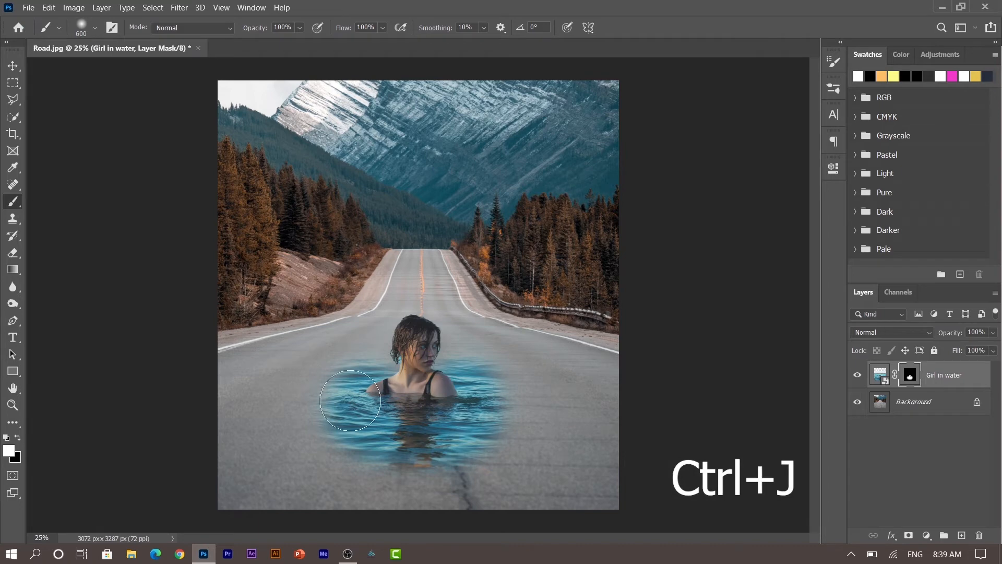
Step: Duplicate the Girl in water layer and paint white on the original's mask to extend the water across the foreground road
{"action": "key", "text": "ctrl+j"}
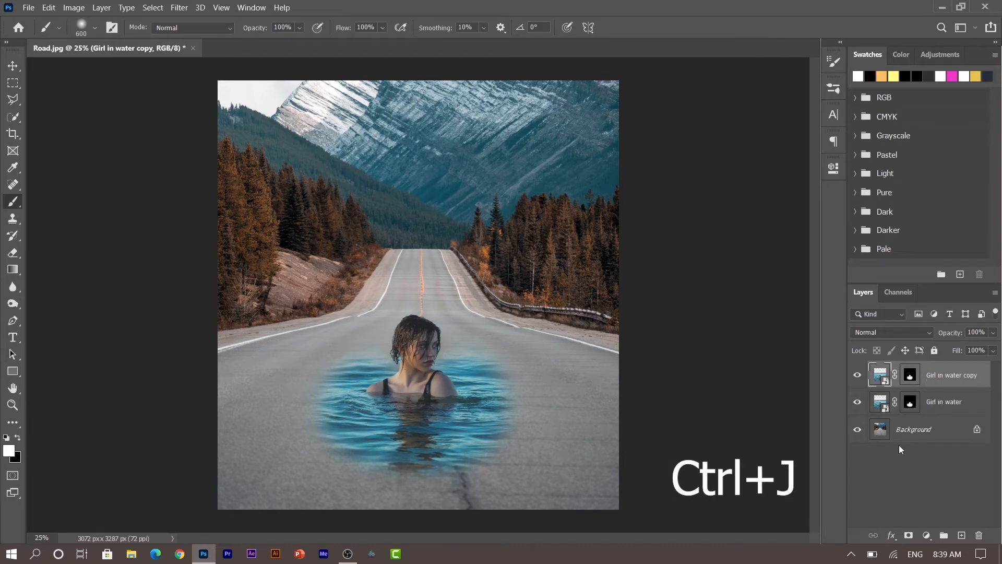
{"action": "left_click", "coordinate": [910, 407]}
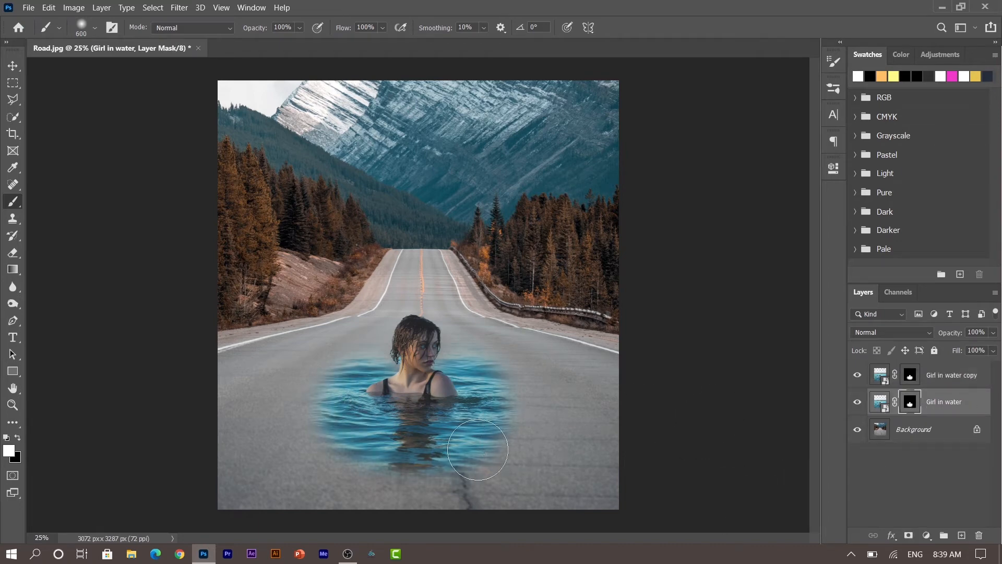
{"action": "mouse_move", "coordinate": [413, 466]}
{"action": "left_mouse_down"}
{"action": "mouse_move", "coordinate": [331, 458]}
{"action": "mouse_move", "coordinate": [317, 416]}
{"action": "mouse_move", "coordinate": [329, 388]}
{"action": "mouse_move", "coordinate": [269, 435]}
{"action": "mouse_move", "coordinate": [270, 494]}
{"action": "mouse_move", "coordinate": [559, 480]}
{"action": "mouse_move", "coordinate": [578, 466]}
{"action": "mouse_move", "coordinate": [584, 415]}
{"action": "mouse_move", "coordinate": [497, 383]}
{"action": "mouse_move", "coordinate": [578, 467]}
{"action": "mouse_move", "coordinate": [546, 488]}
{"action": "mouse_move", "coordinate": [524, 460]}
{"action": "mouse_move", "coordinate": [625, 487]}
{"action": "mouse_move", "coordinate": [617, 425]}
{"action": "mouse_move", "coordinate": [587, 391]}
{"action": "mouse_move", "coordinate": [531, 362]}
{"action": "mouse_move", "coordinate": [542, 362]}
{"action": "mouse_move", "coordinate": [472, 377]}
{"action": "mouse_move", "coordinate": [543, 355]}
{"action": "mouse_move", "coordinate": [549, 372]}
{"action": "mouse_move", "coordinate": [584, 397]}
{"action": "mouse_move", "coordinate": [374, 385]}
{"action": "mouse_move", "coordinate": [339, 372]}
{"action": "mouse_move", "coordinate": [271, 391]}
{"action": "mouse_move", "coordinate": [245, 478]}
{"action": "mouse_move", "coordinate": [250, 408]}
{"action": "mouse_move", "coordinate": [272, 382]}
{"action": "mouse_move", "coordinate": [254, 386]}
{"action": "mouse_move", "coordinate": [247, 402]}
{"action": "mouse_move", "coordinate": [495, 375]}
{"action": "mouse_move", "coordinate": [590, 398]}
{"action": "mouse_move", "coordinate": [585, 390]}
{"action": "mouse_move", "coordinate": [601, 384]}
{"action": "mouse_move", "coordinate": [581, 503]}
{"action": "mouse_move", "coordinate": [290, 441]}
{"action": "mouse_move", "coordinate": [251, 382]}
{"action": "mouse_move", "coordinate": [237, 441]}
{"action": "mouse_move", "coordinate": [298, 481]}
{"action": "left_mouse_up"}
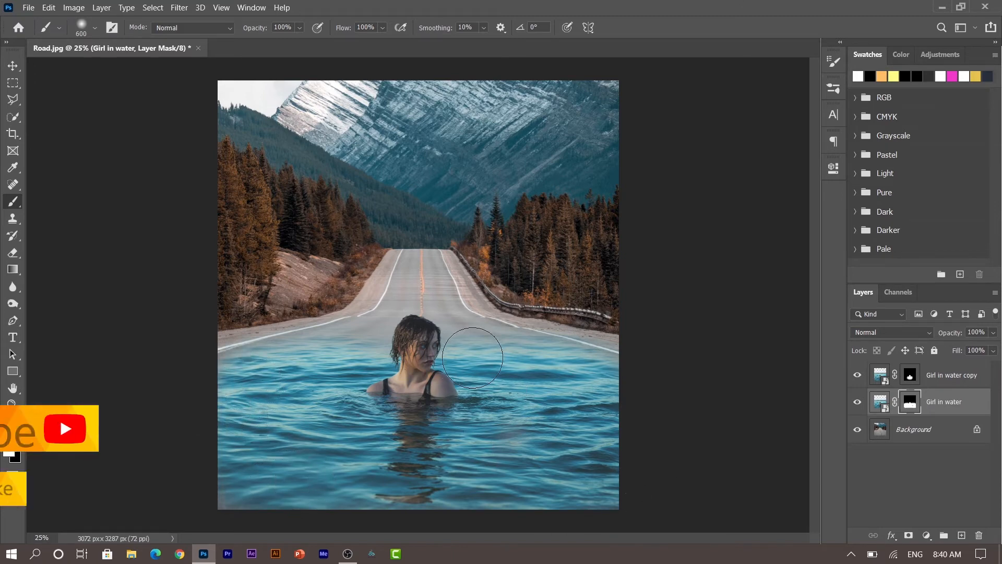
{"action": "left_click_drag", "start_coordinate": [472, 354], "coordinate": [431, 363]}
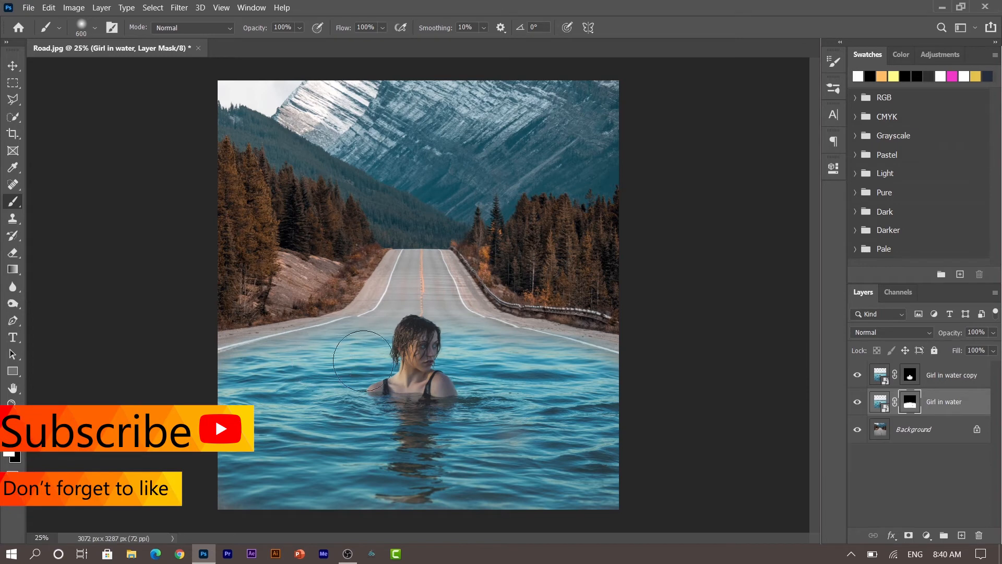
Step: Group both Girl in water layers and add a Hue/Saturation adjustment layer above the group
{"action": "left_click", "coordinate": [943, 385], "text": "shift"}
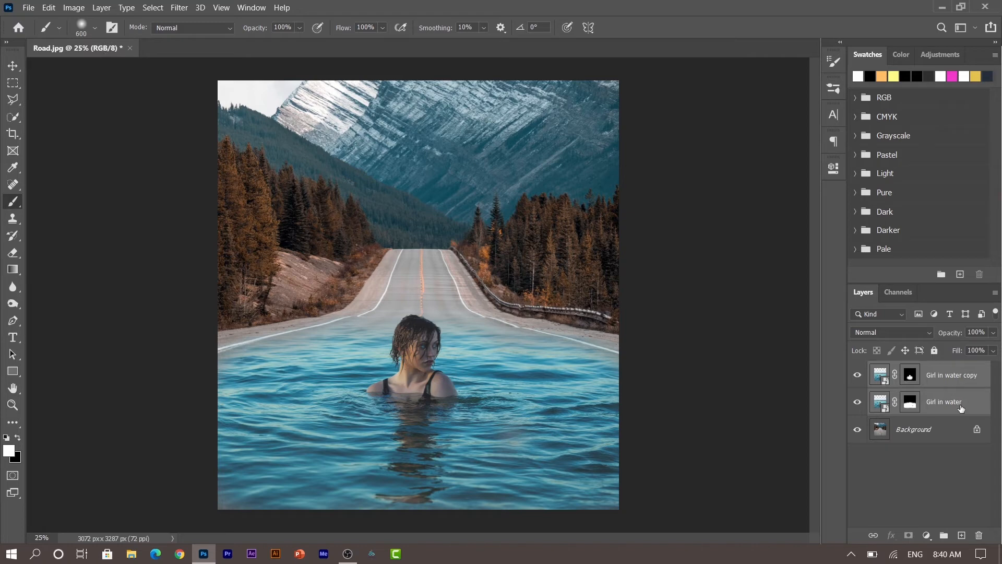
{"action": "left_click", "coordinate": [943, 536]}
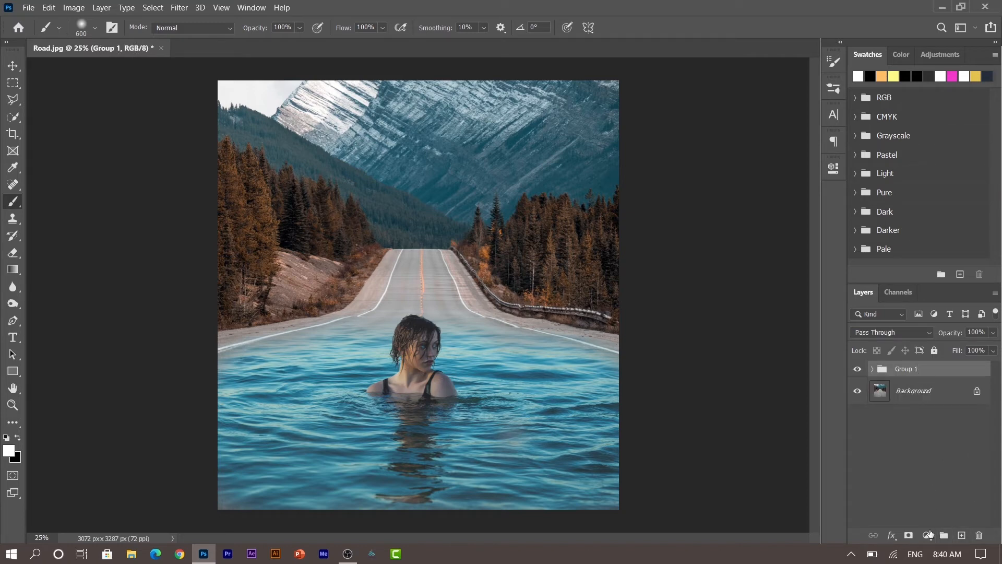
{"action": "left_click", "coordinate": [928, 534]}
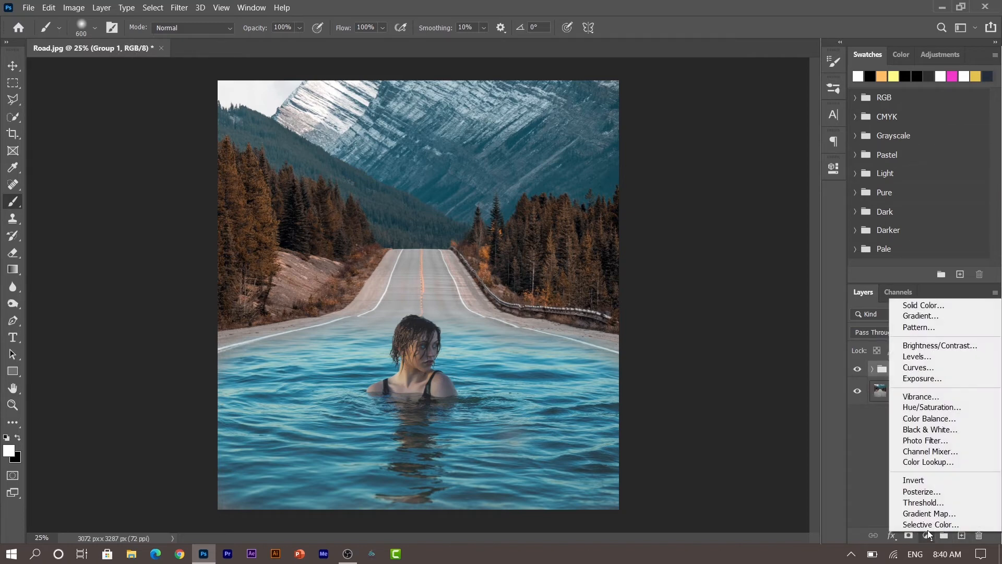
{"action": "left_click", "coordinate": [935, 411]}
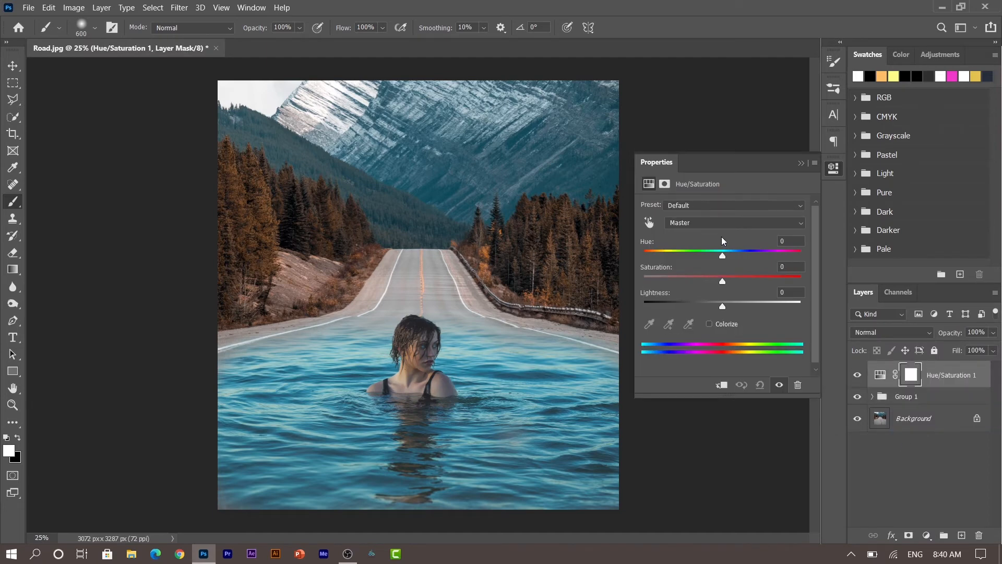
Step: Set the Cyans saturation to -100 in the Hue/Saturation adjustment and clip it to the group below
{"action": "left_click", "coordinate": [725, 221]}
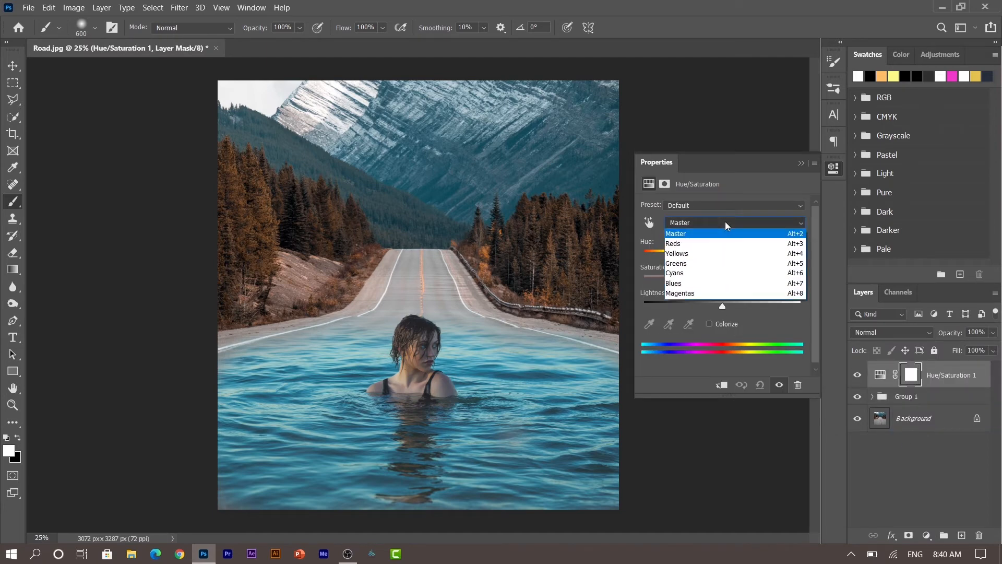
{"action": "left_click", "coordinate": [713, 273]}
{"action": "left_click_drag", "start_coordinate": [723, 281], "coordinate": [719, 281]}
{"action": "left_click_drag", "start_coordinate": [659, 272], "coordinate": [592, 272]}
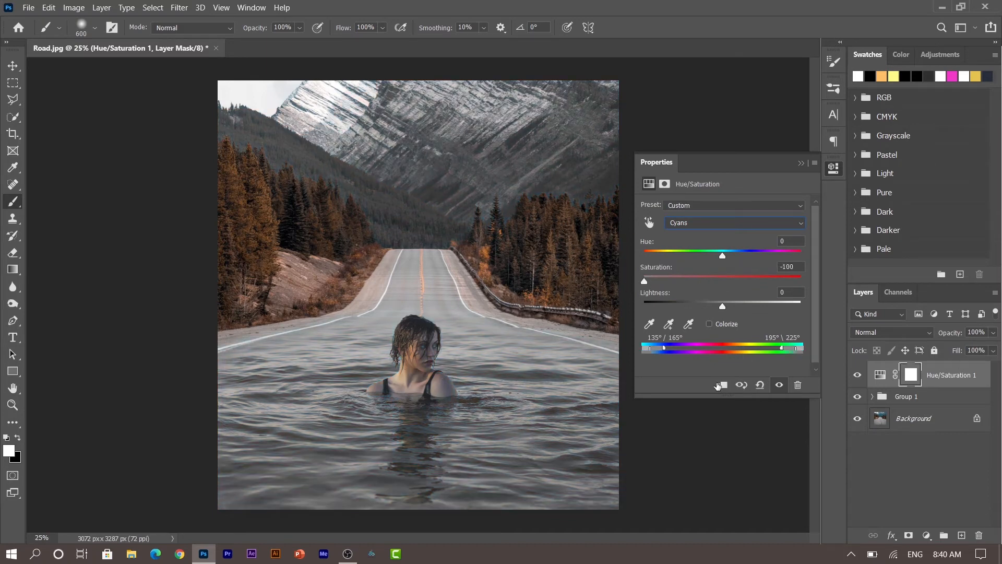
{"action": "left_click", "coordinate": [721, 386]}
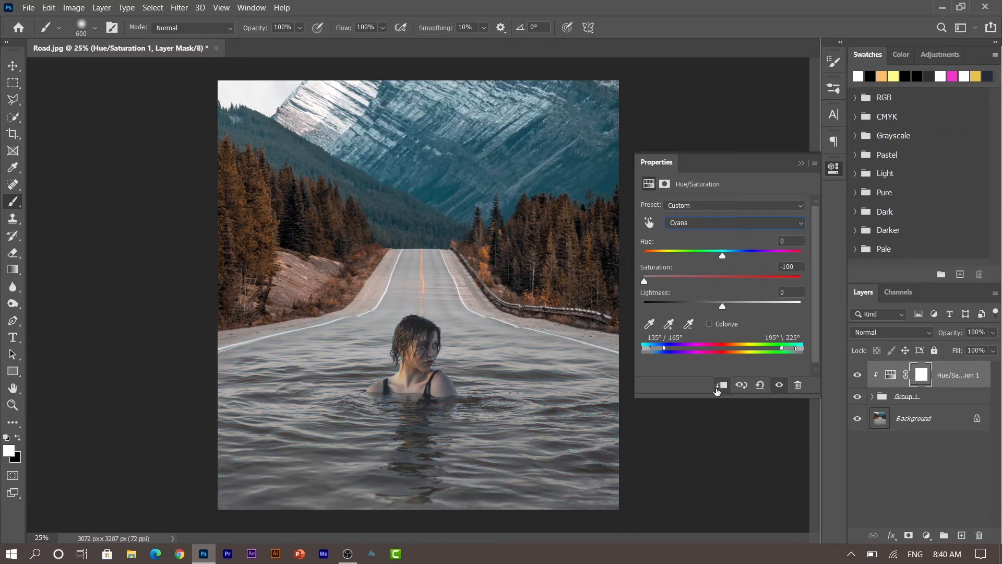
Step: Set the Blues saturation to -100 in the Hue/Saturation adjustment and collapse its properties
{"action": "left_click", "coordinate": [731, 231]}
{"action": "left_click", "coordinate": [723, 286]}
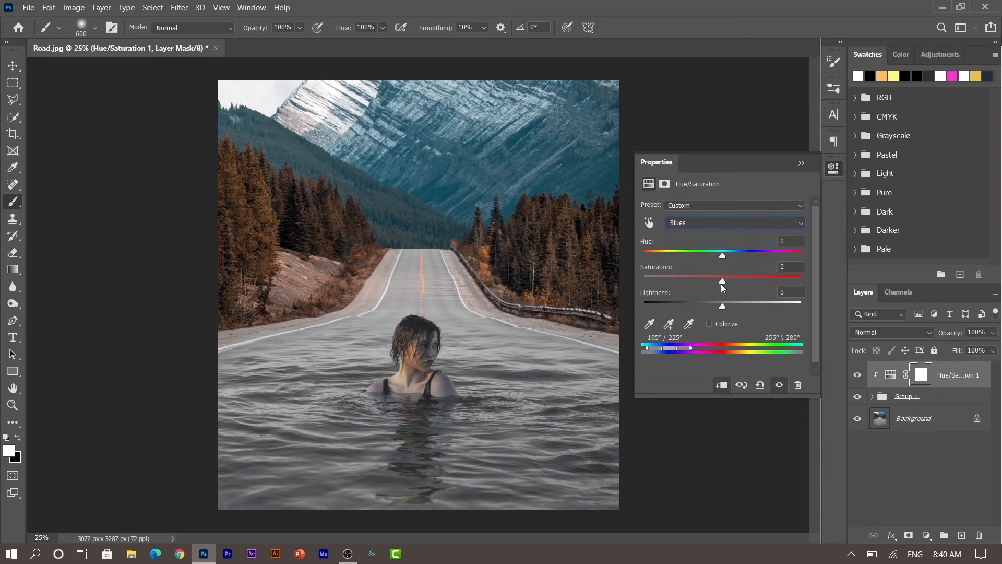
{"action": "left_click_drag", "start_coordinate": [725, 281], "coordinate": [640, 284]}
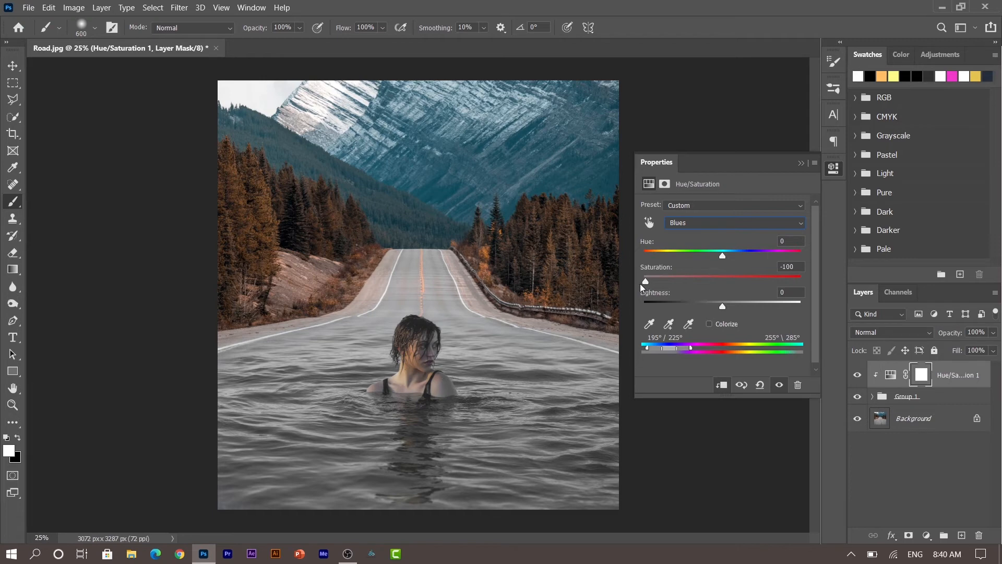
{"action": "left_click", "coordinate": [802, 164]}
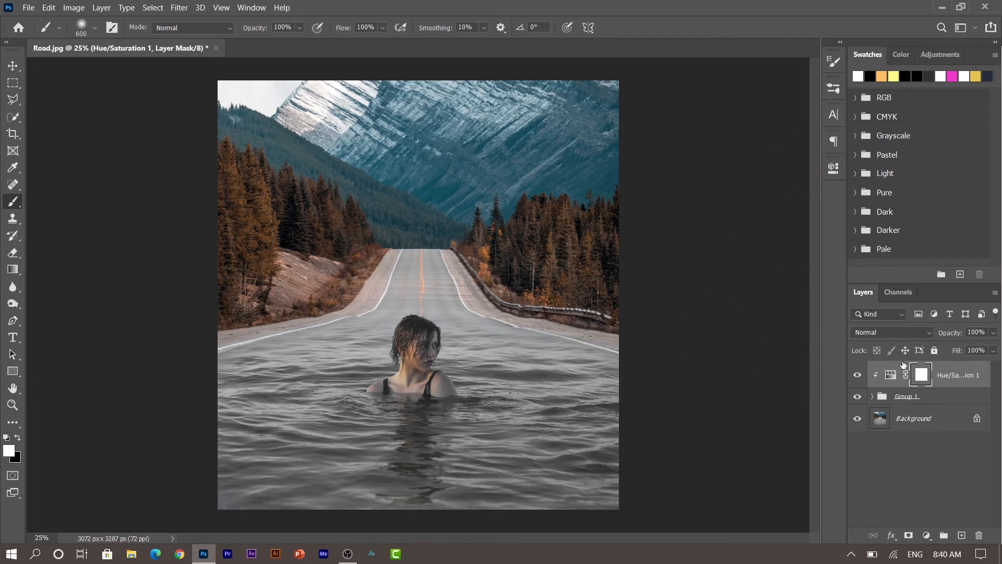
Step: Create a new layer with an orange-to-transparent linear gradient fading inward from the image's left side, and set its opacity to 36%
{"action": "left_click", "coordinate": [961, 535]}
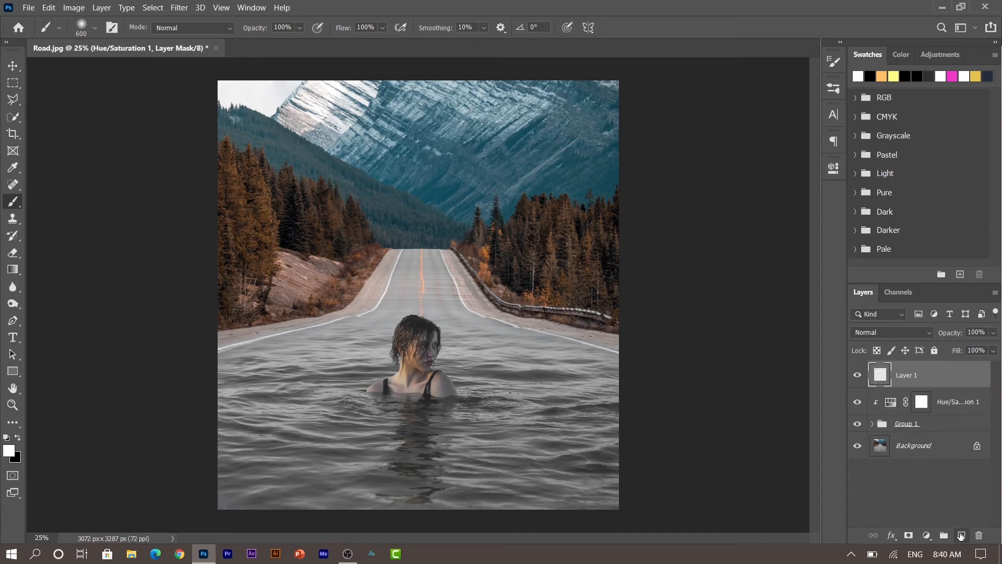
{"action": "left_click", "coordinate": [13, 269]}
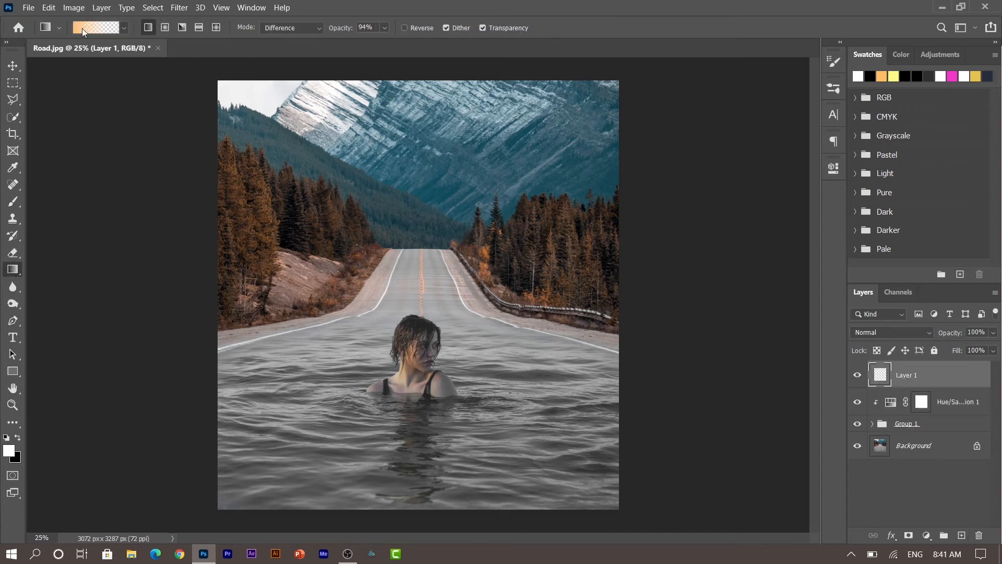
{"action": "left_click_drag", "start_coordinate": [283, 289], "coordinate": [418, 295]}
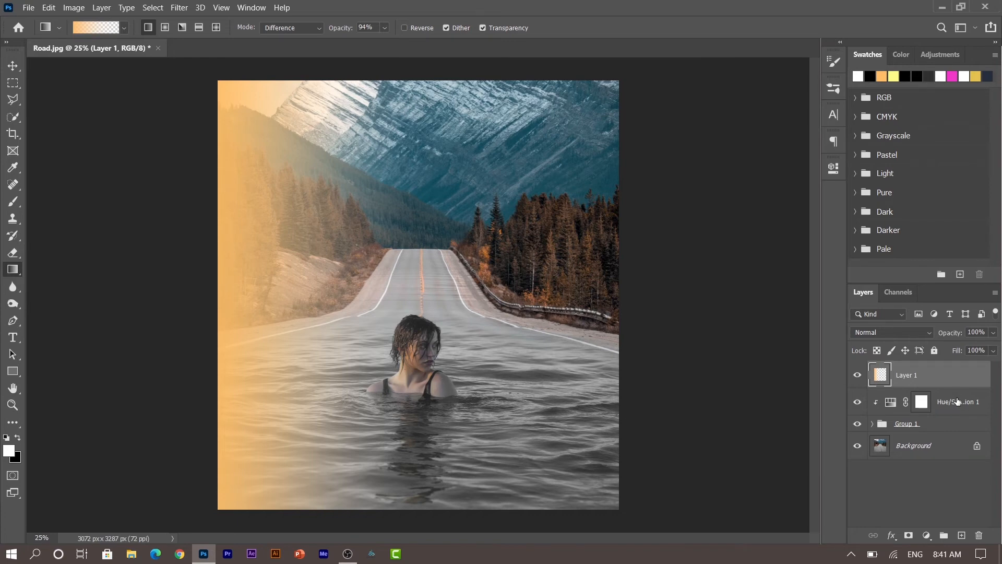
{"action": "left_click_drag", "start_coordinate": [961, 334], "coordinate": [925, 336]}
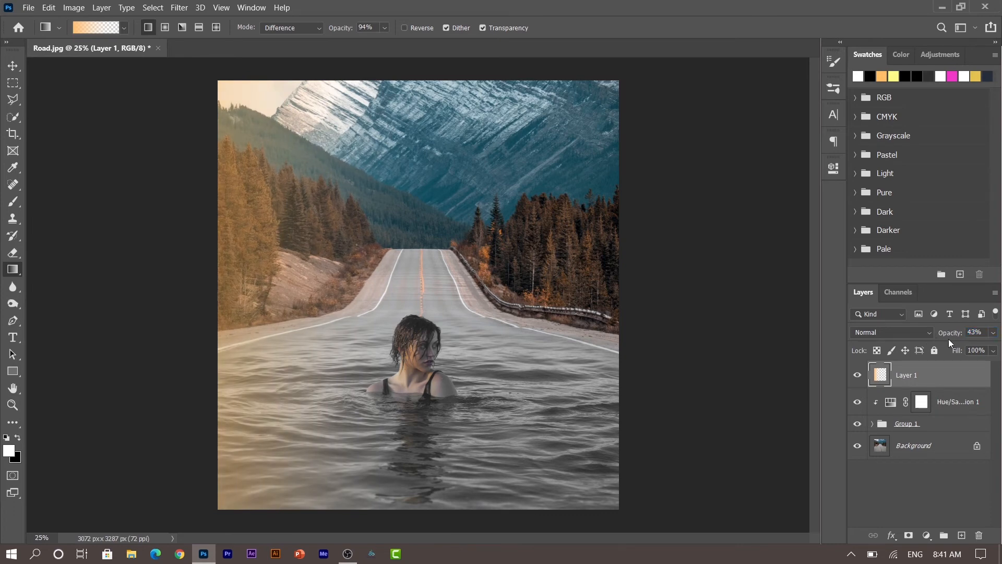
{"action": "left_click_drag", "start_coordinate": [948, 334], "coordinate": [947, 334]}
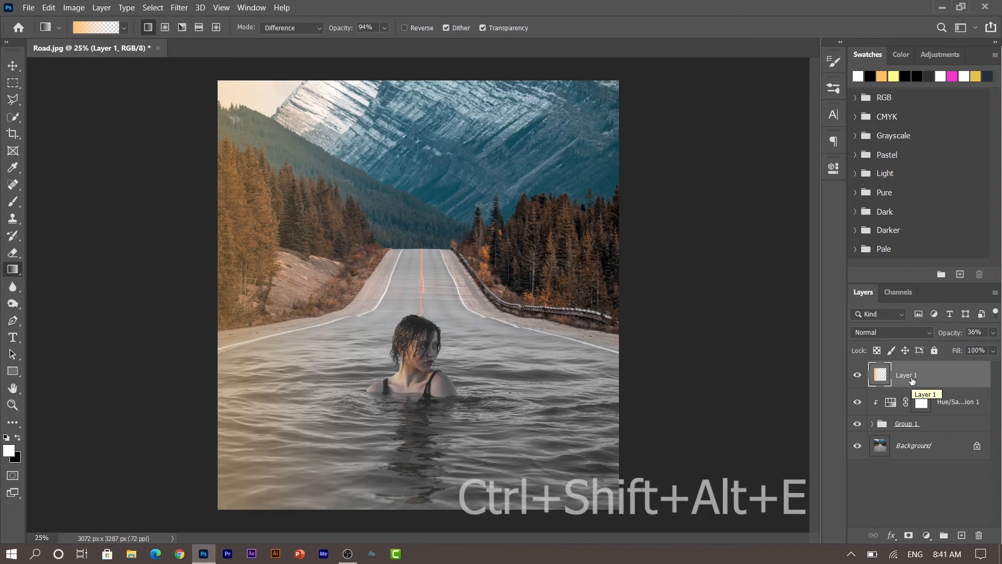
Step: Stamp all visible layers into a new layer and apply the Camera Raw Filter with contrast +24, highlights -20, shadows -12, whites -19, blacks -7
{"action": "key", "text": "ctrl+shift+alt+e"}
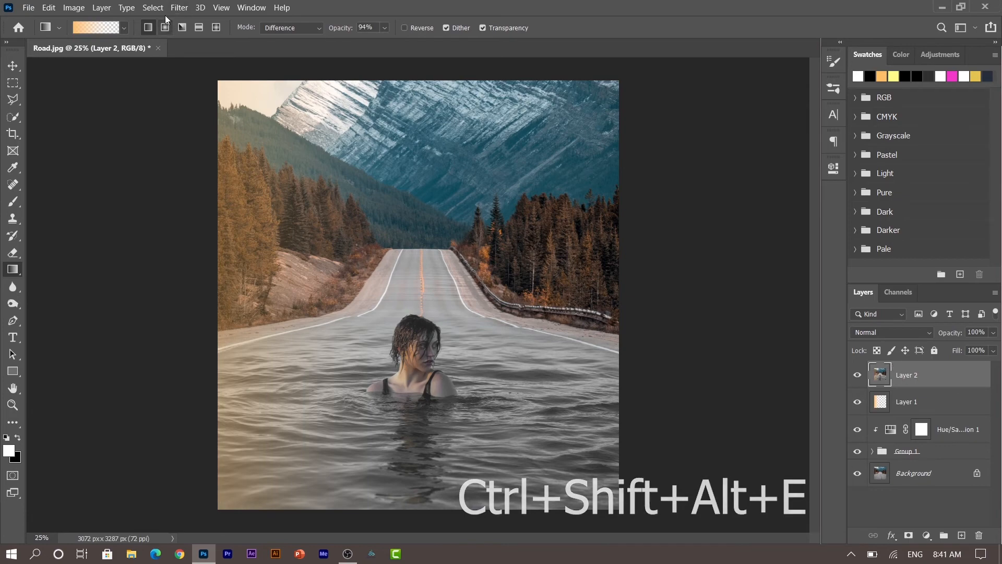
{"action": "left_click", "coordinate": [184, 9]}
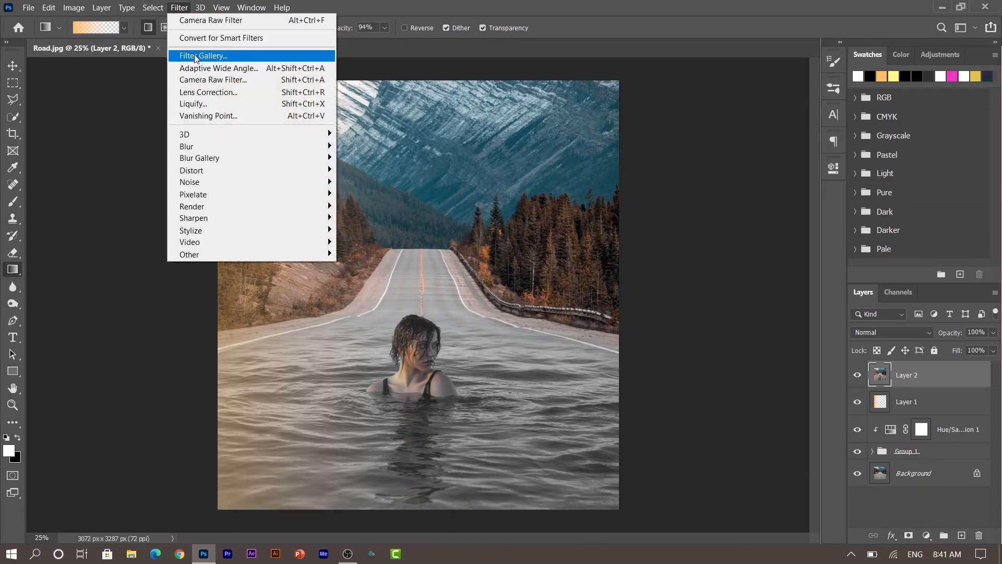
{"action": "left_click", "coordinate": [204, 79]}
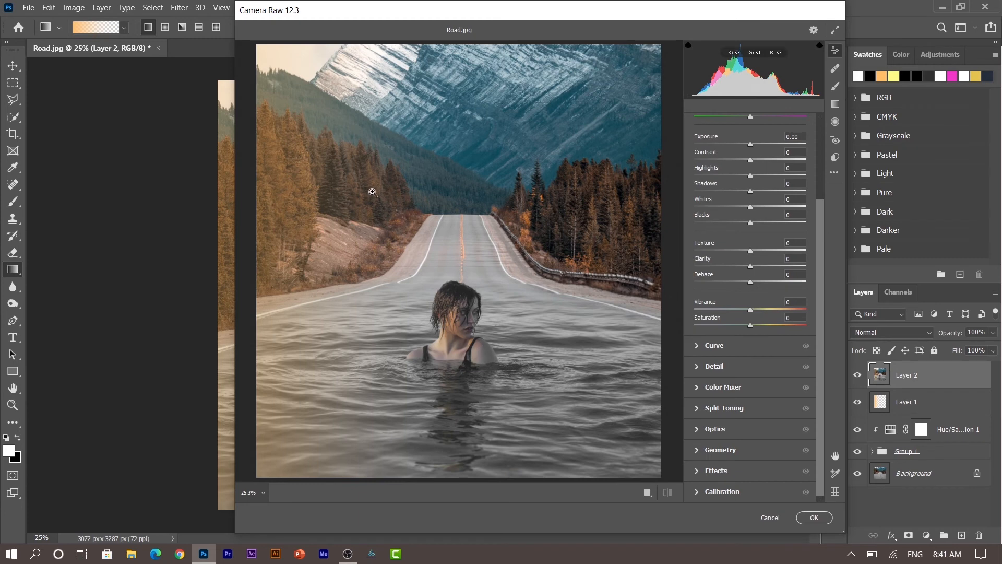
{"action": "scroll", "coordinate": [813, 319], "scroll_direction": "up", "scroll_amount": 4}
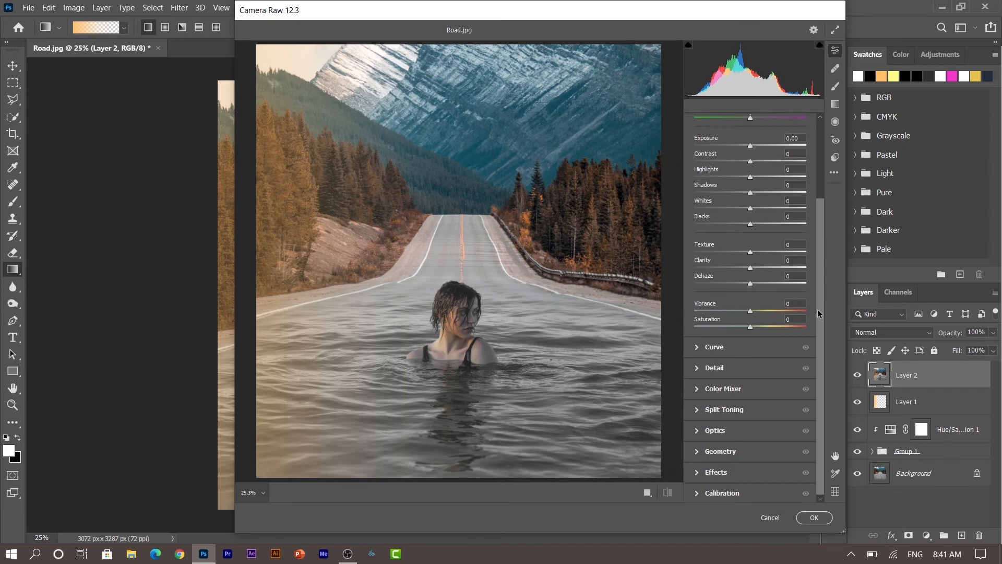
{"action": "left_click_drag", "start_coordinate": [751, 264], "coordinate": [747, 336]}
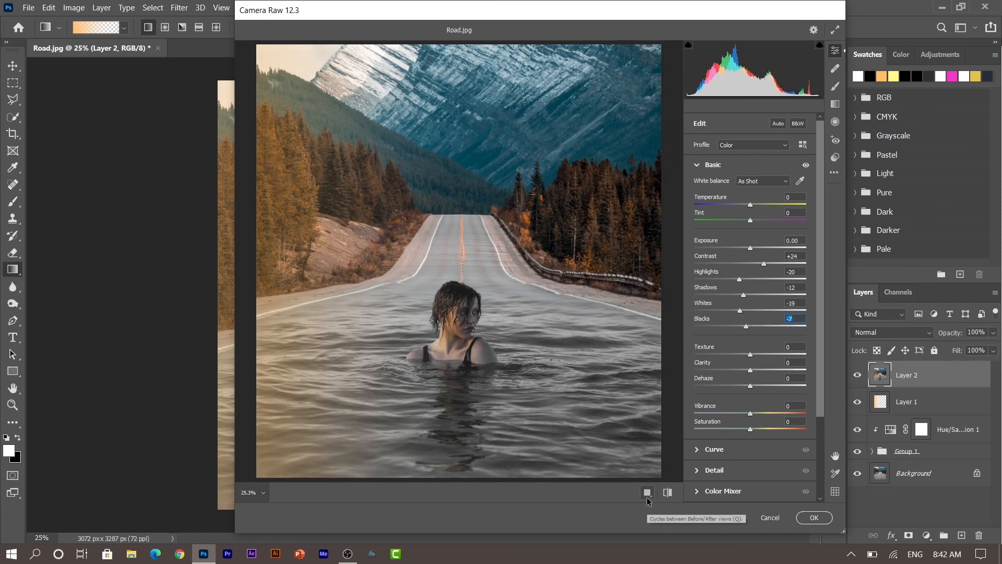
{"action": "left_click", "coordinate": [665, 494]}
{"action": "left_click", "coordinate": [665, 494]}
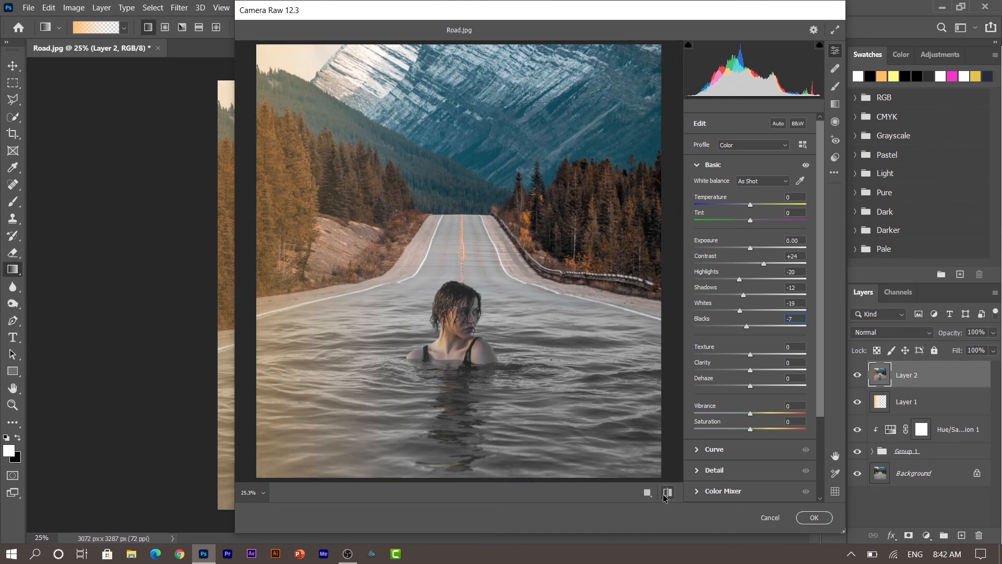
{"action": "left_click", "coordinate": [813, 518]}
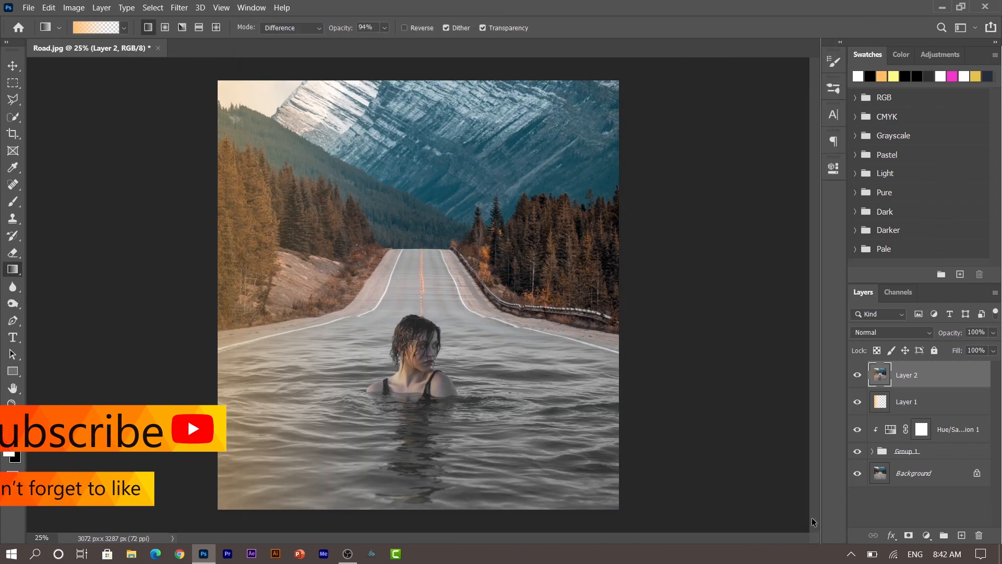